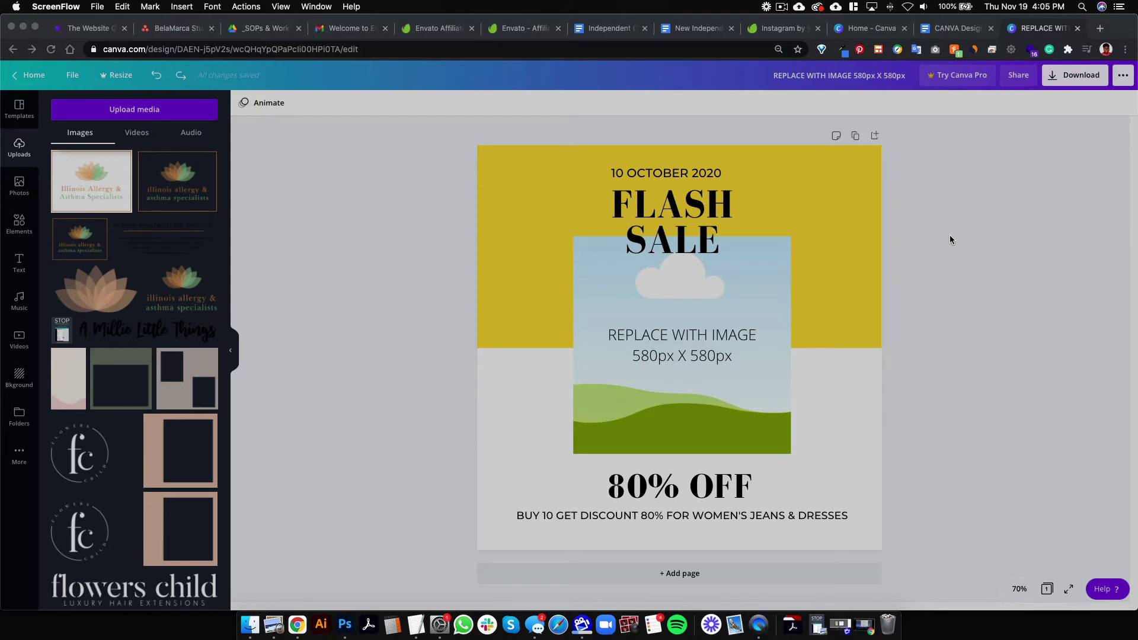
Step: Examine the canva-make-a-copy.jpg notice image in Preview, and return to the Canva design in Chrome
click(819, 626)
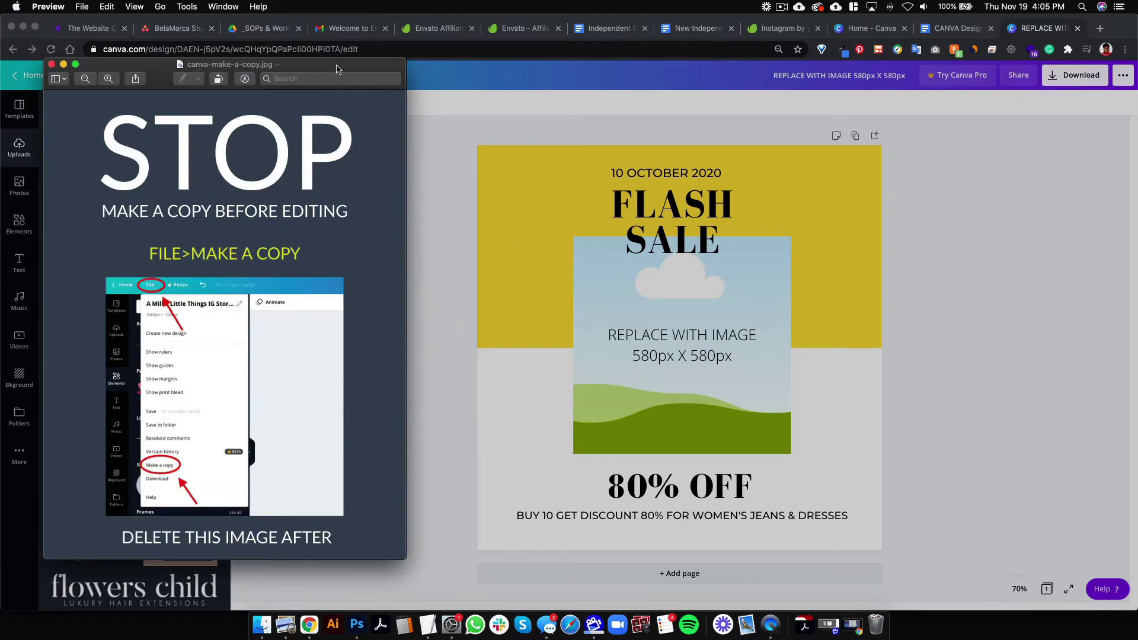
drag(341, 69, 839, 53)
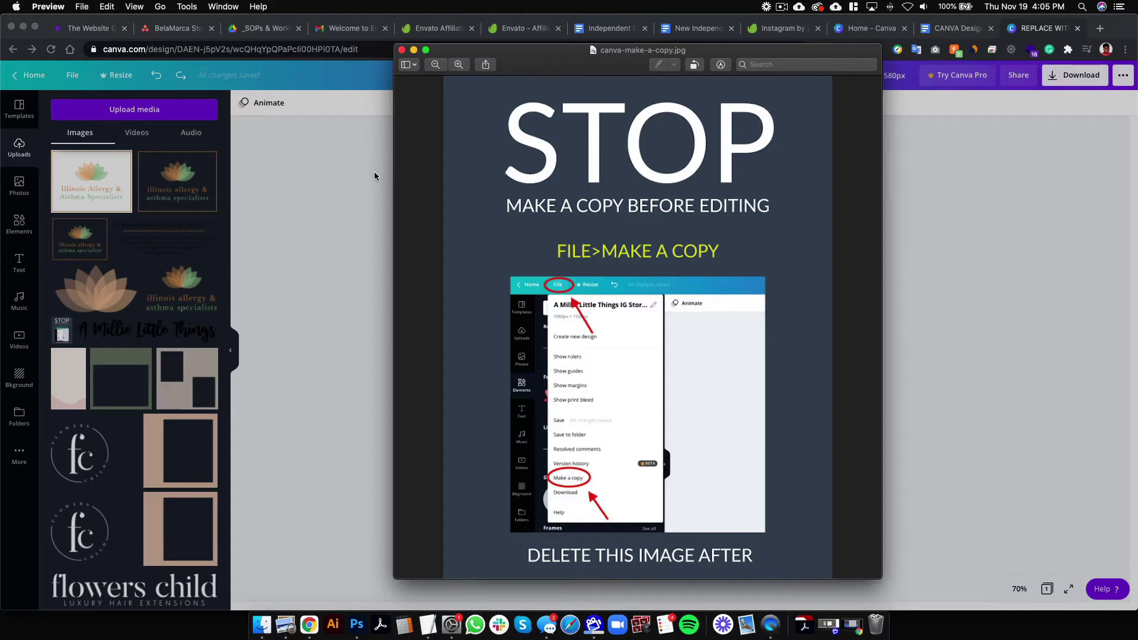
click(341, 220)
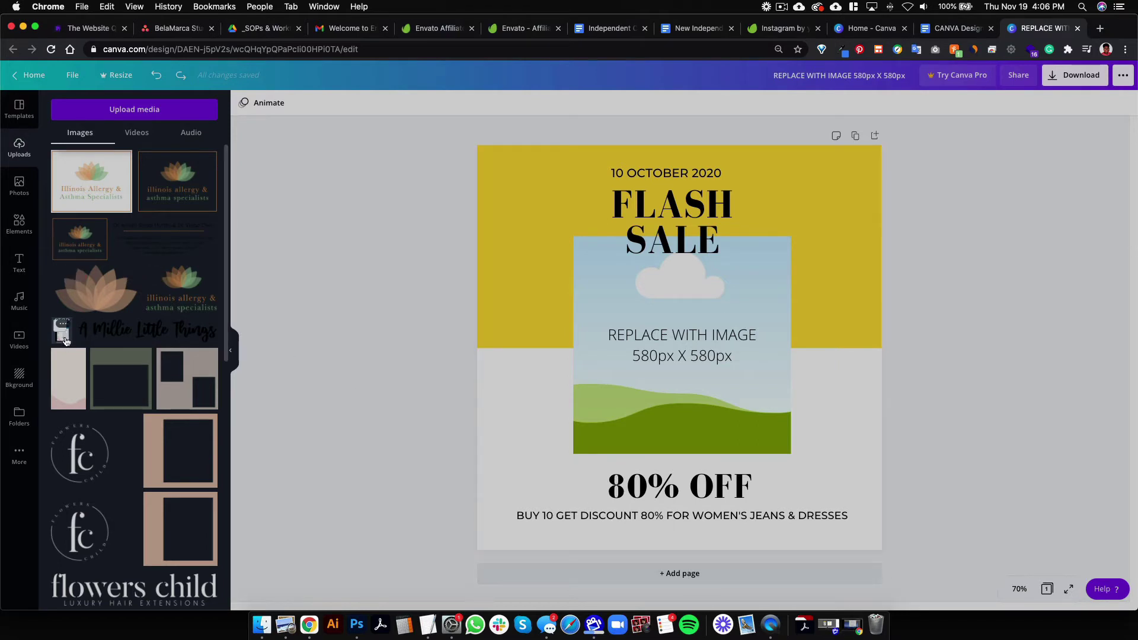
Step: Place the uploaded STOP make-a-copy image on the Flash Sale design and bring it to the front
drag(65, 342, 795, 437)
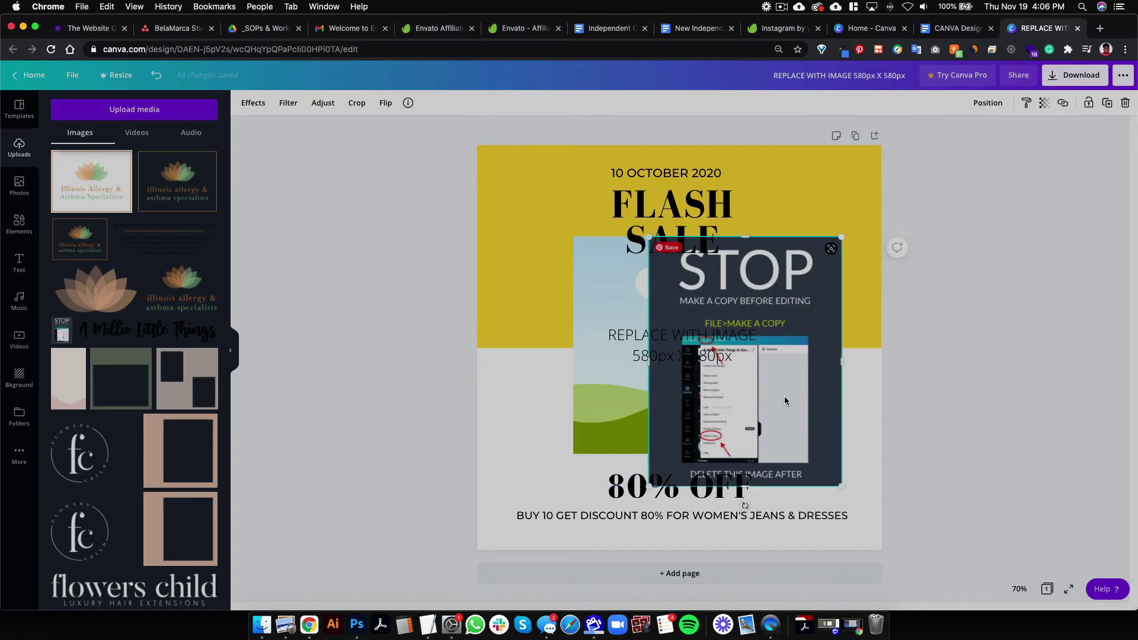
right_click(785, 383)
click(805, 461)
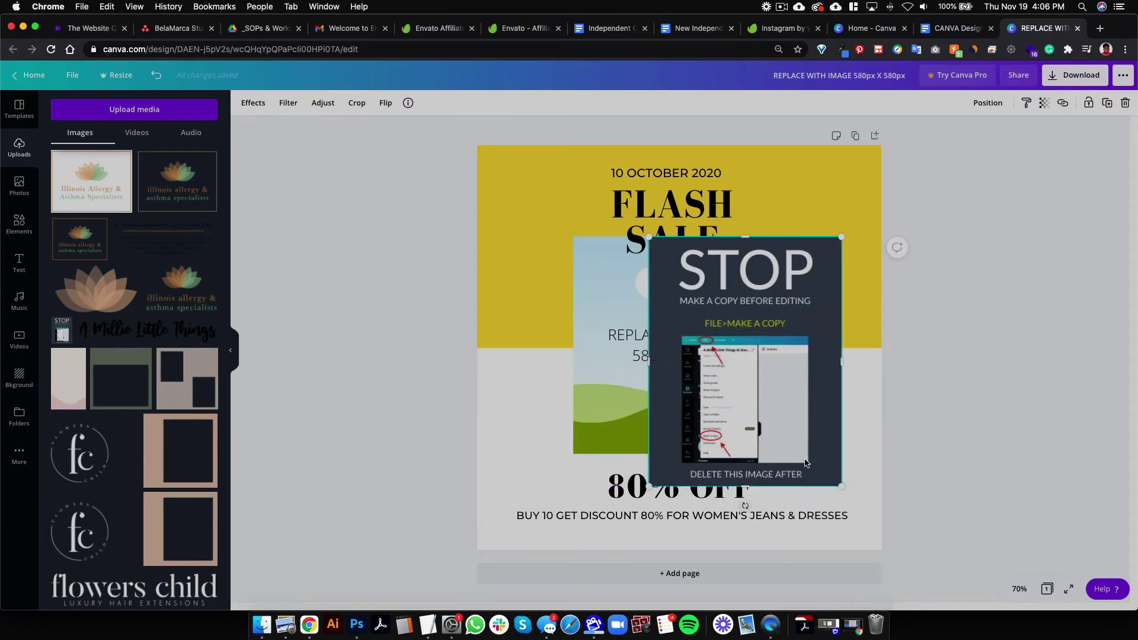
drag(817, 482, 835, 518)
right_click(819, 467)
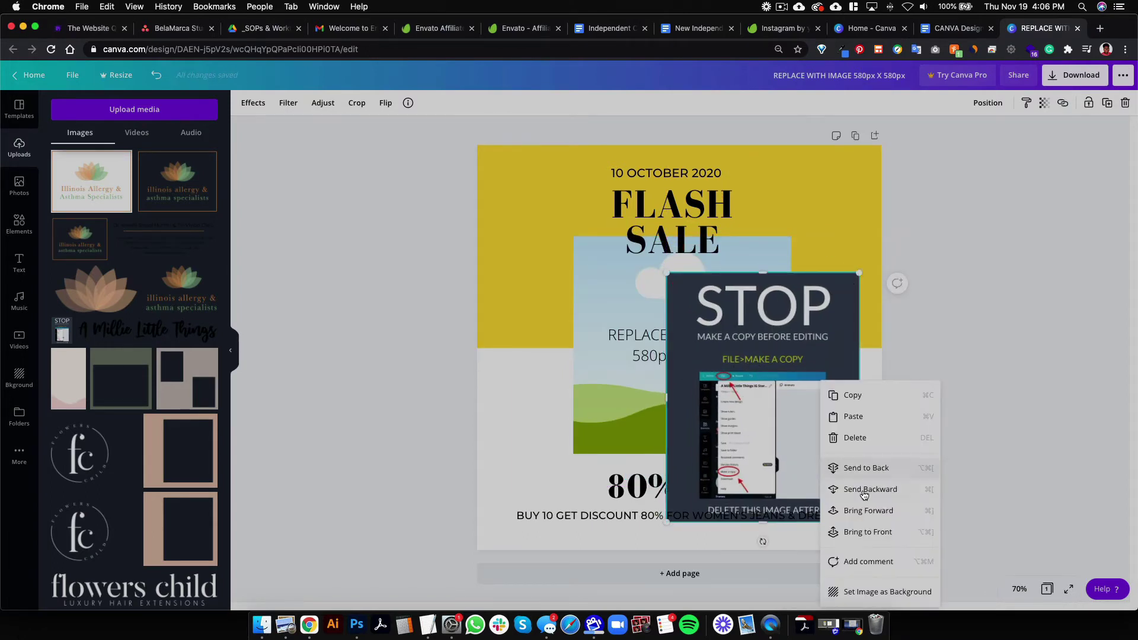
click(878, 529)
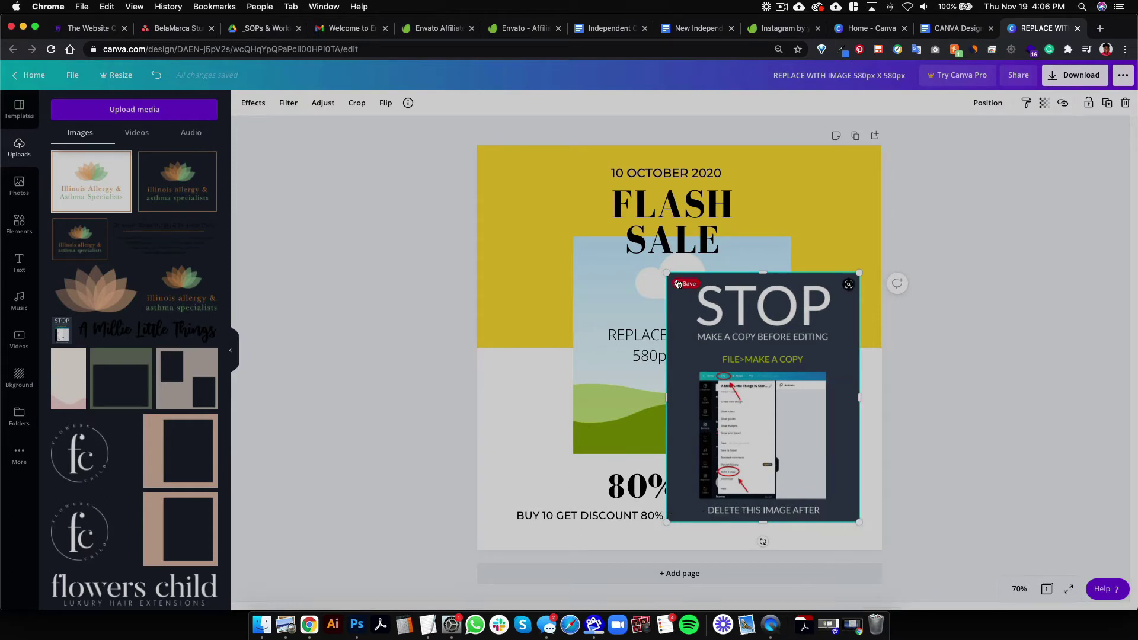
Step: Enlarge the STOP image and position it over the placeholder picture and headline of the design
drag(668, 274, 563, 221)
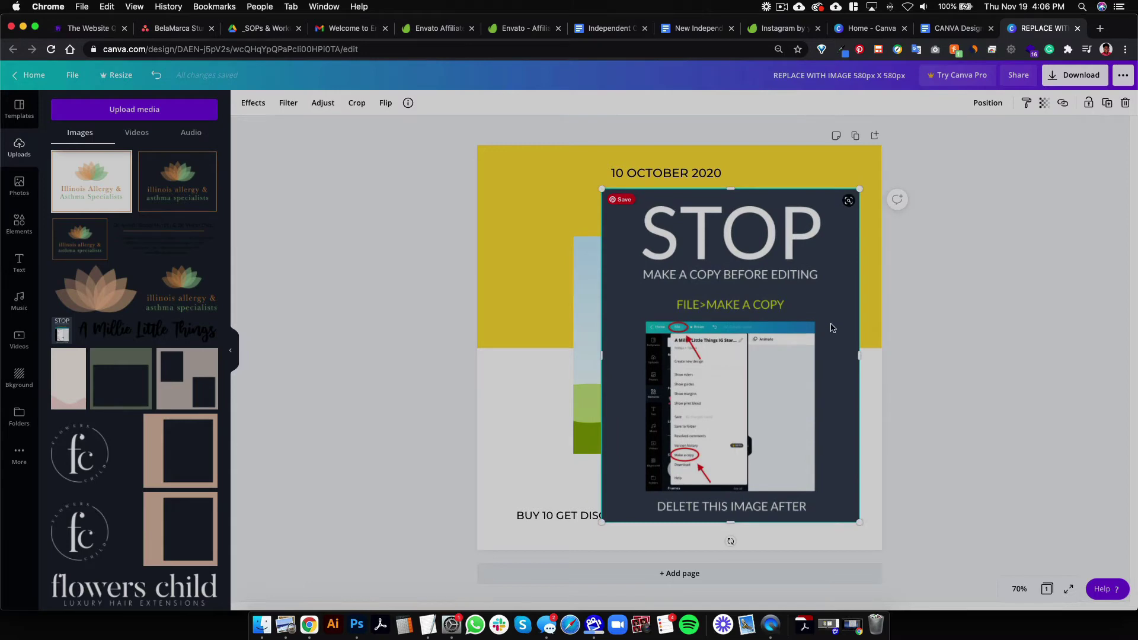
drag(832, 328, 847, 344)
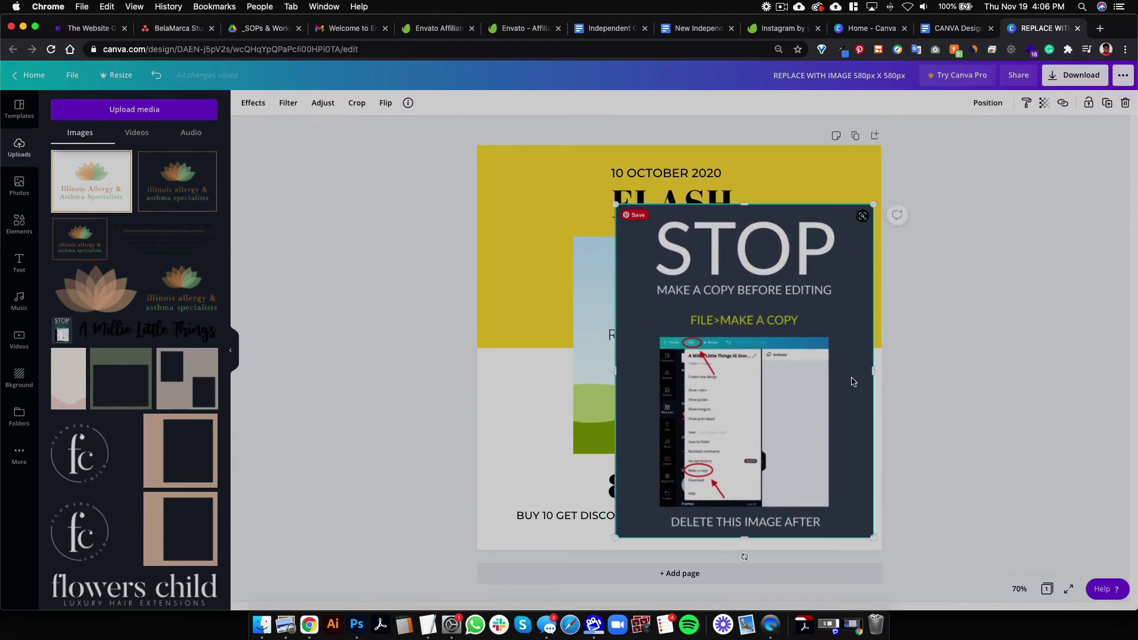
click(989, 356)
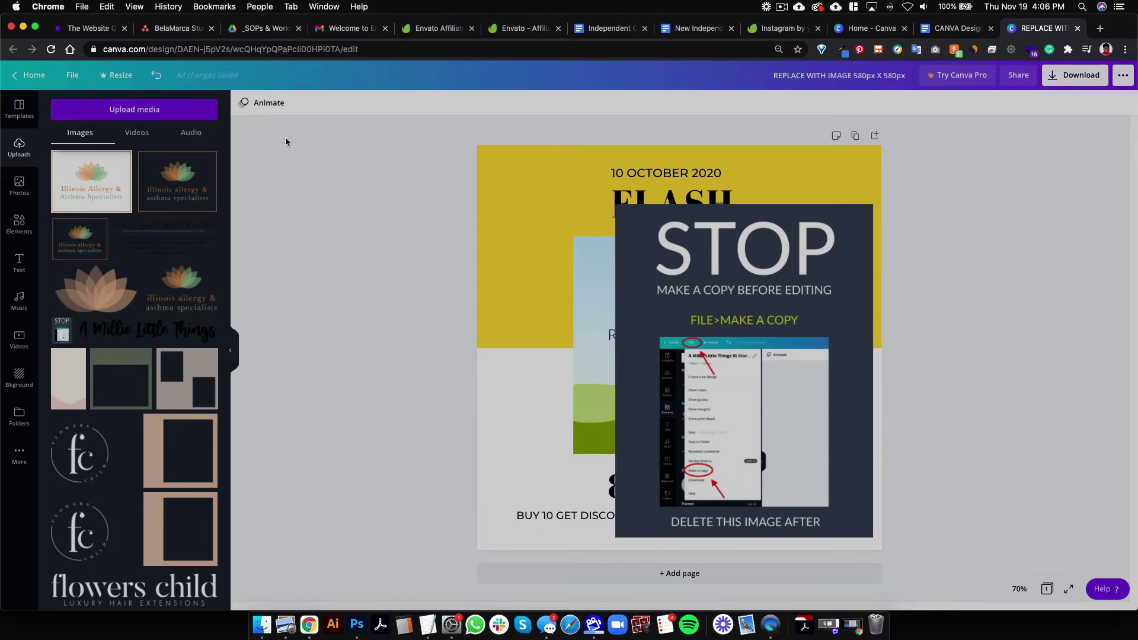
click(73, 75)
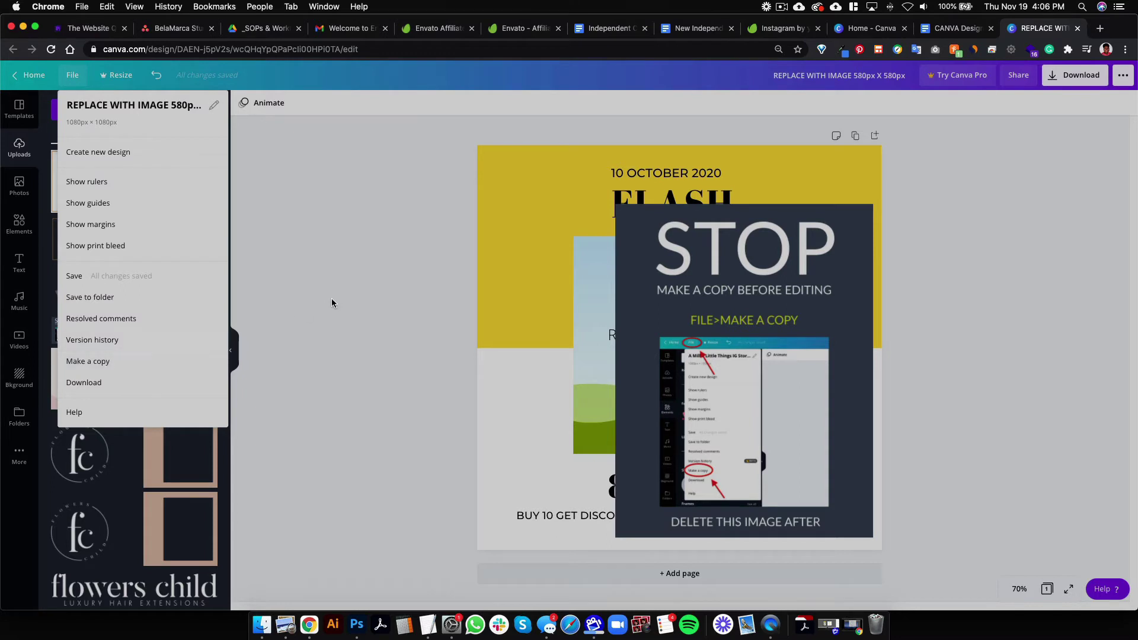
click(389, 261)
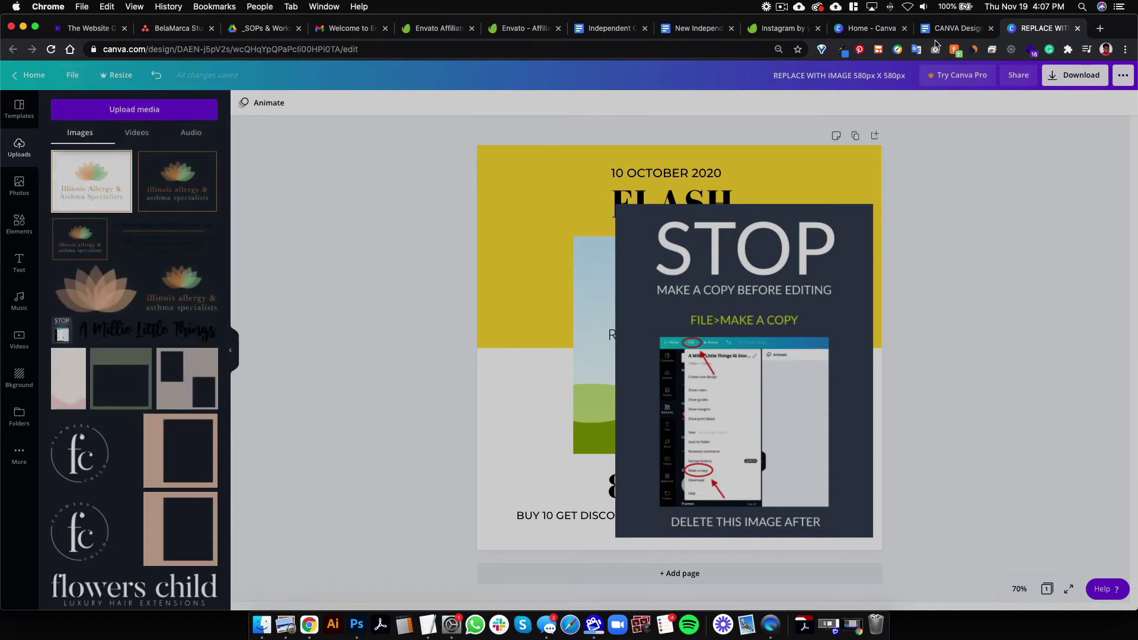
Step: Copy the design's share link with edit access
click(1024, 80)
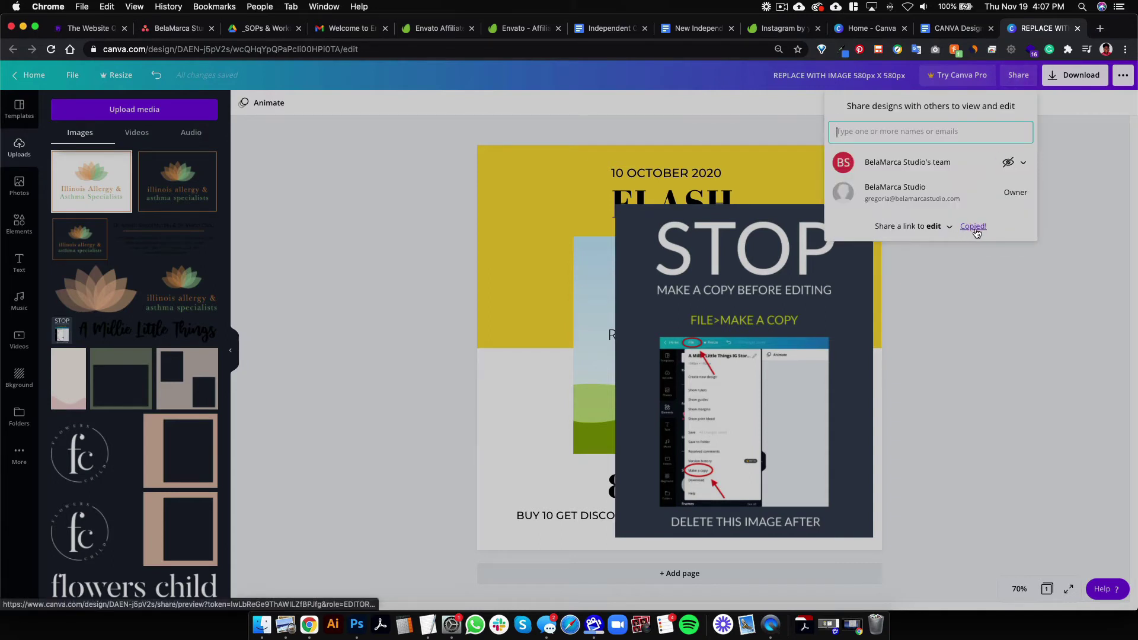
click(974, 229)
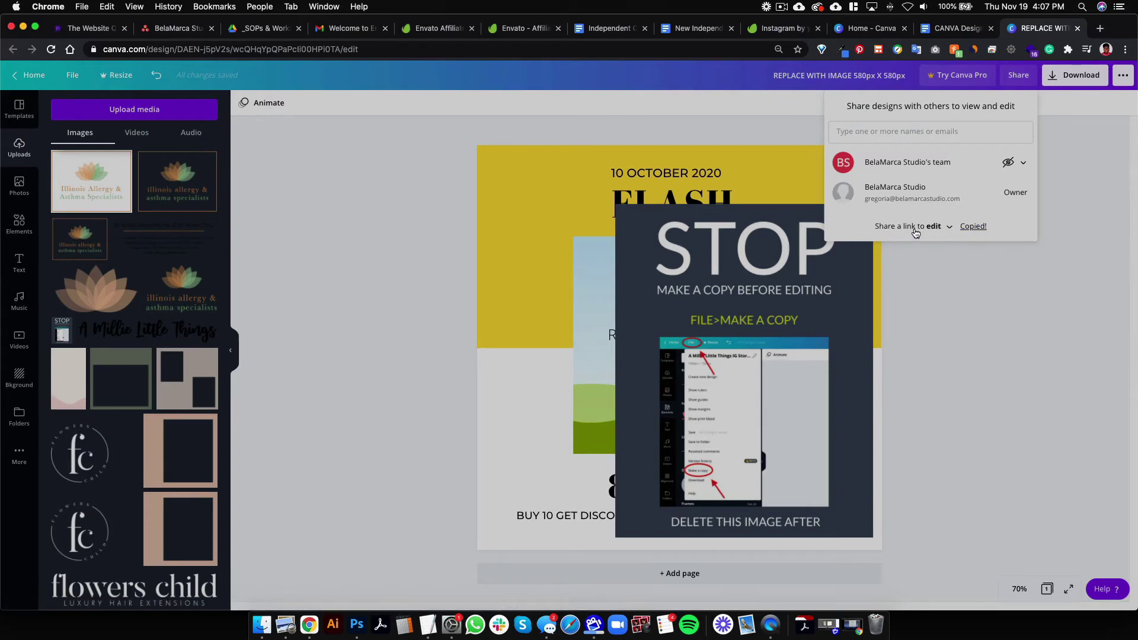
click(1017, 288)
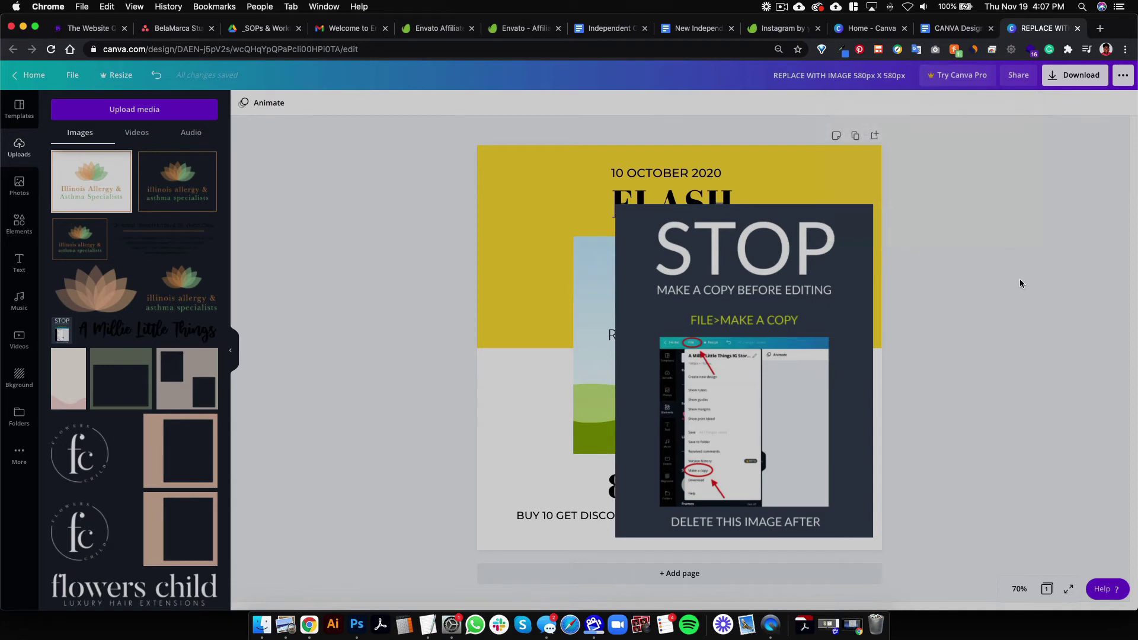
Step: Switch to the CANVA Design Links Template in Google Docs and replace the brand logo placeholder with BMS-MAIN-LOGO.jpg from the computer
click(965, 30)
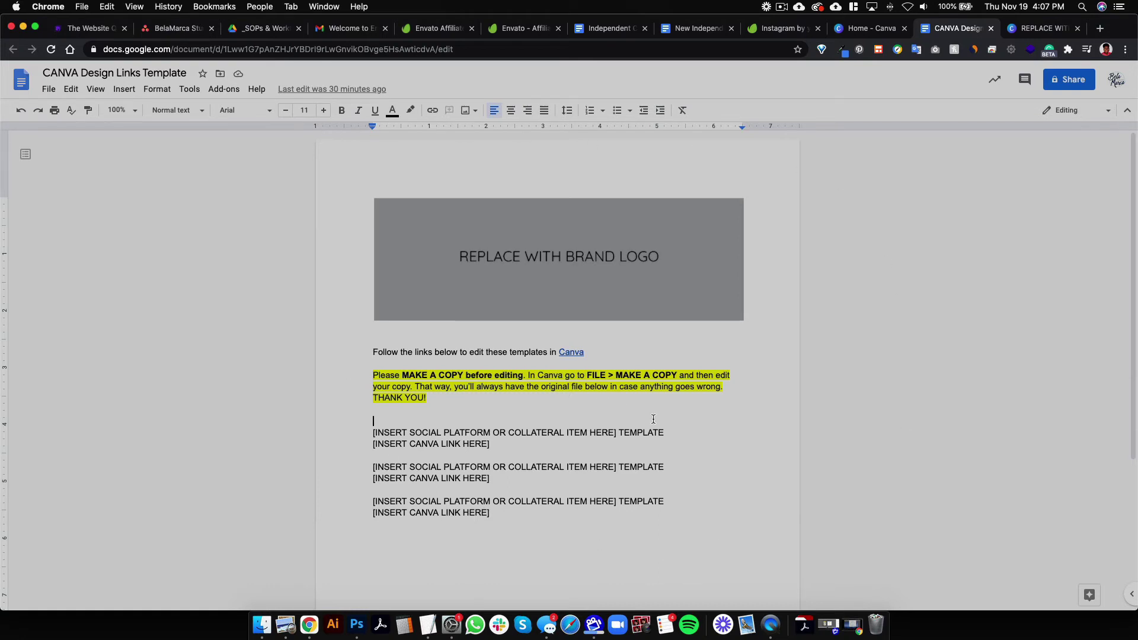
click(578, 238)
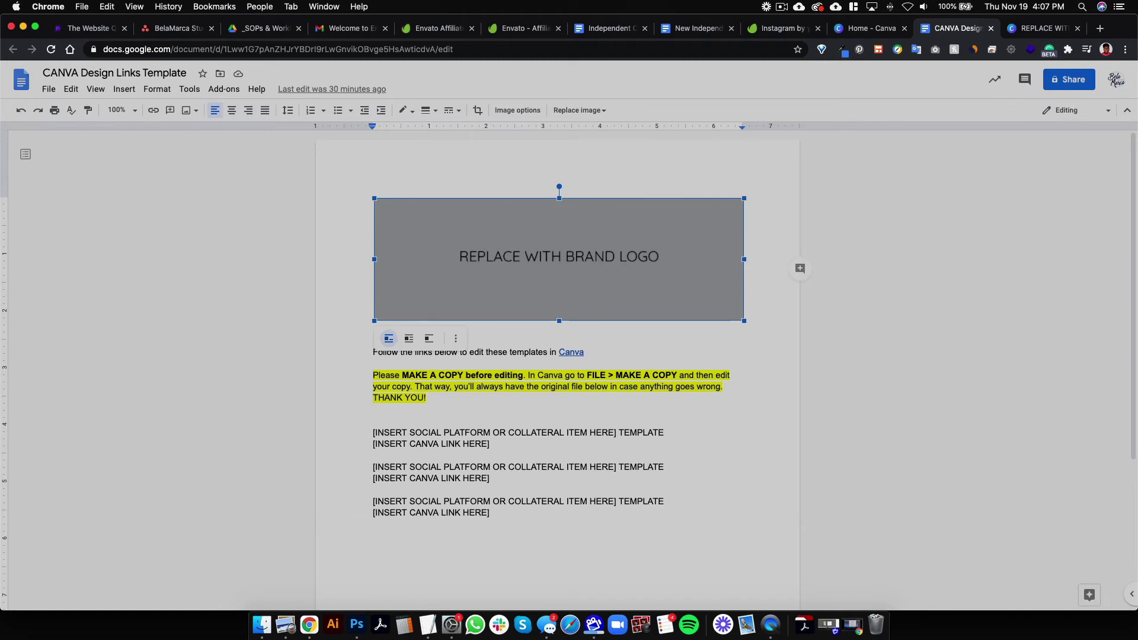
key(BackSpace)
click(465, 110)
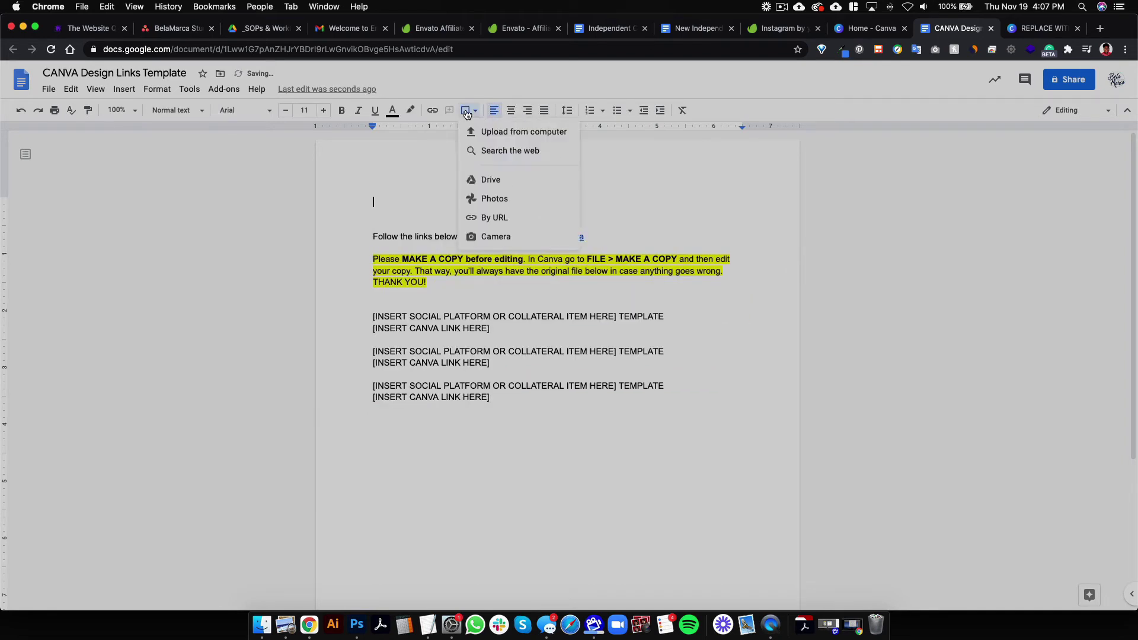
click(507, 133)
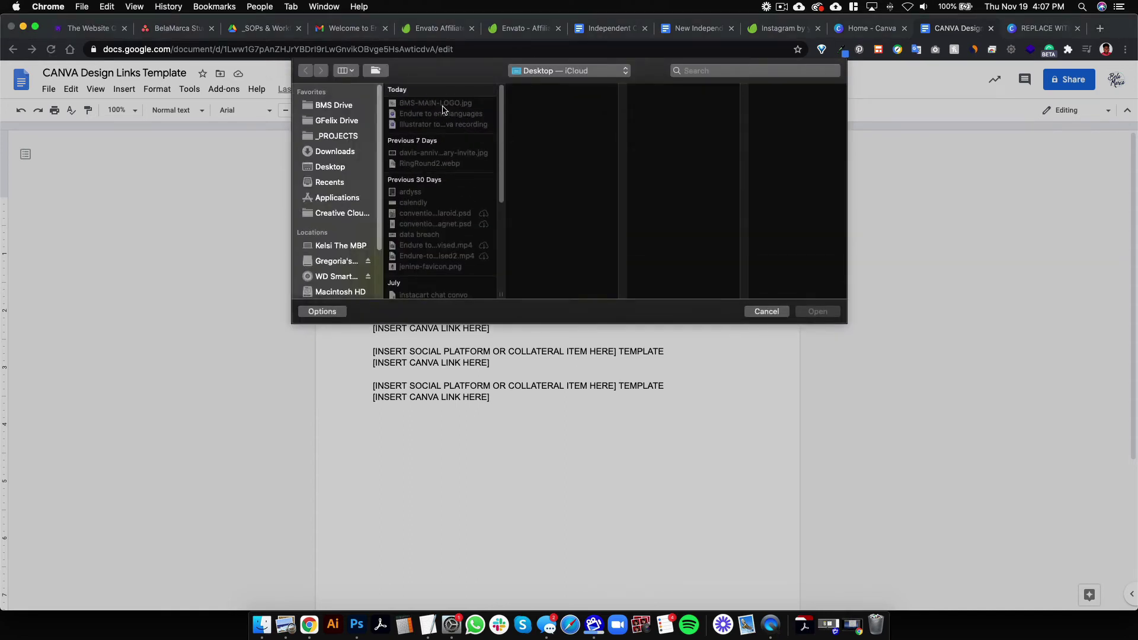
click(442, 105)
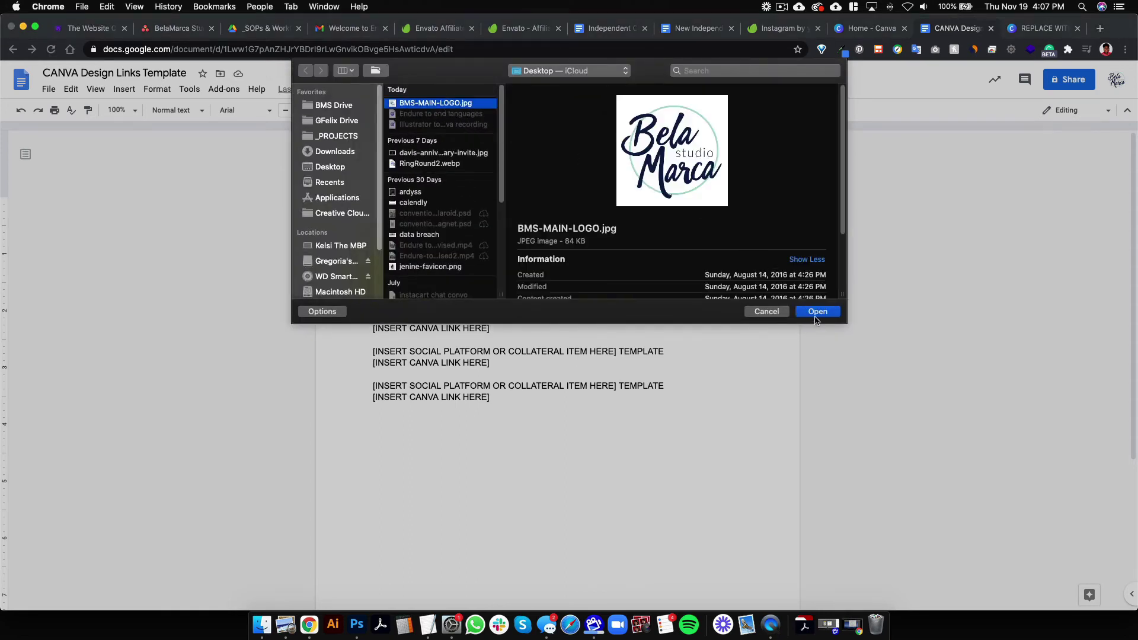
click(816, 319)
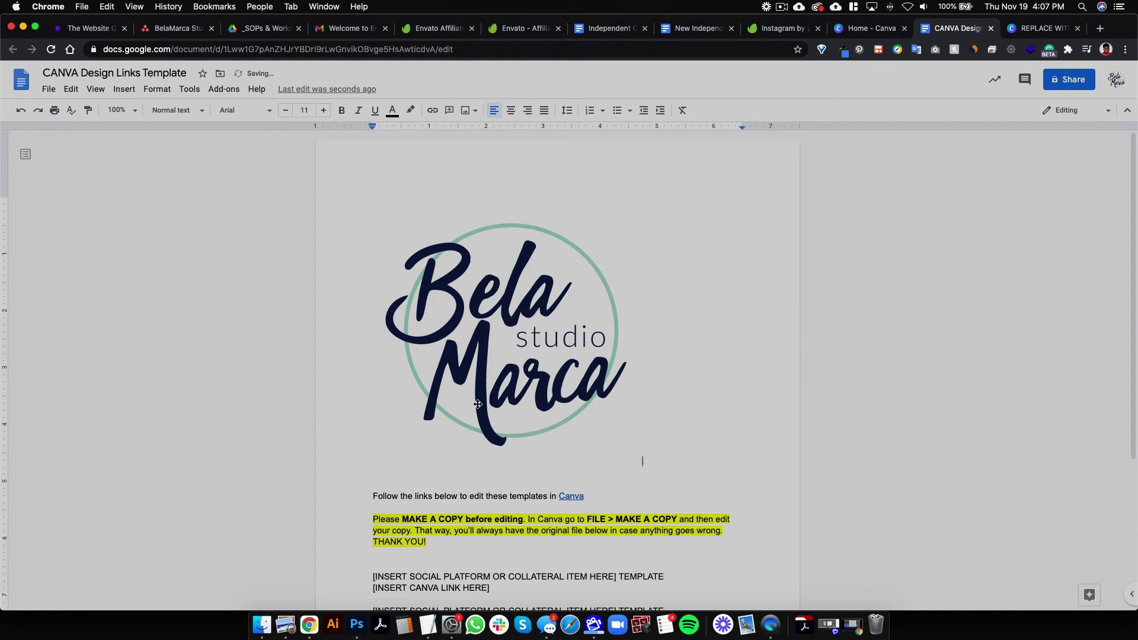
Step: Set the logo image to break text, shrink it and centre it at the head of the page
click(505, 438)
click(430, 489)
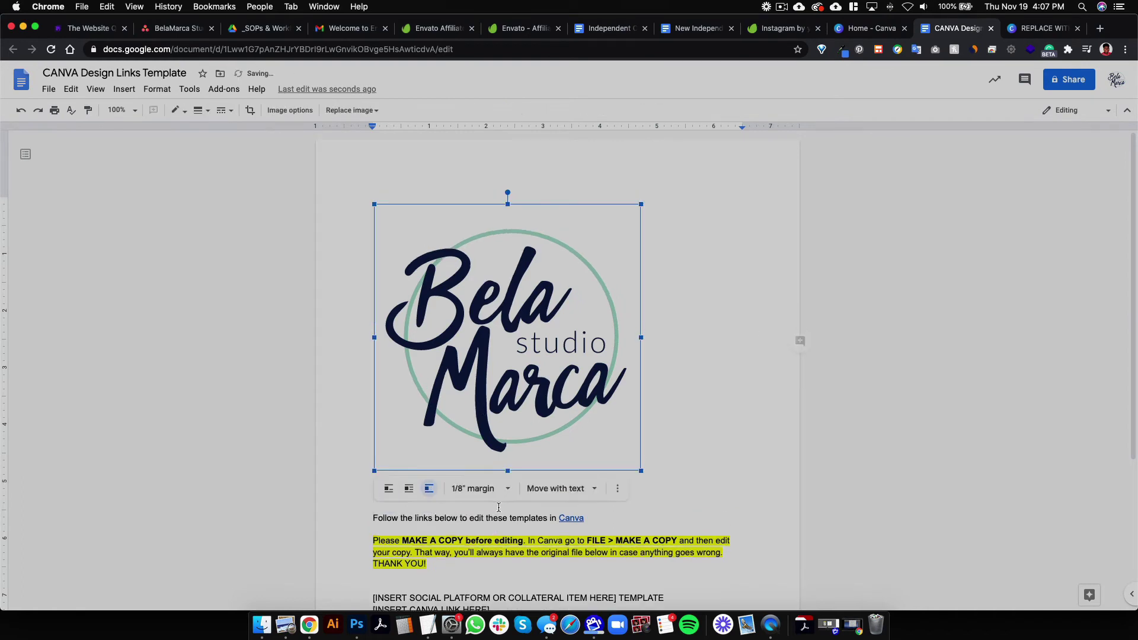
drag(375, 470, 515, 329)
drag(610, 269, 552, 264)
click(883, 433)
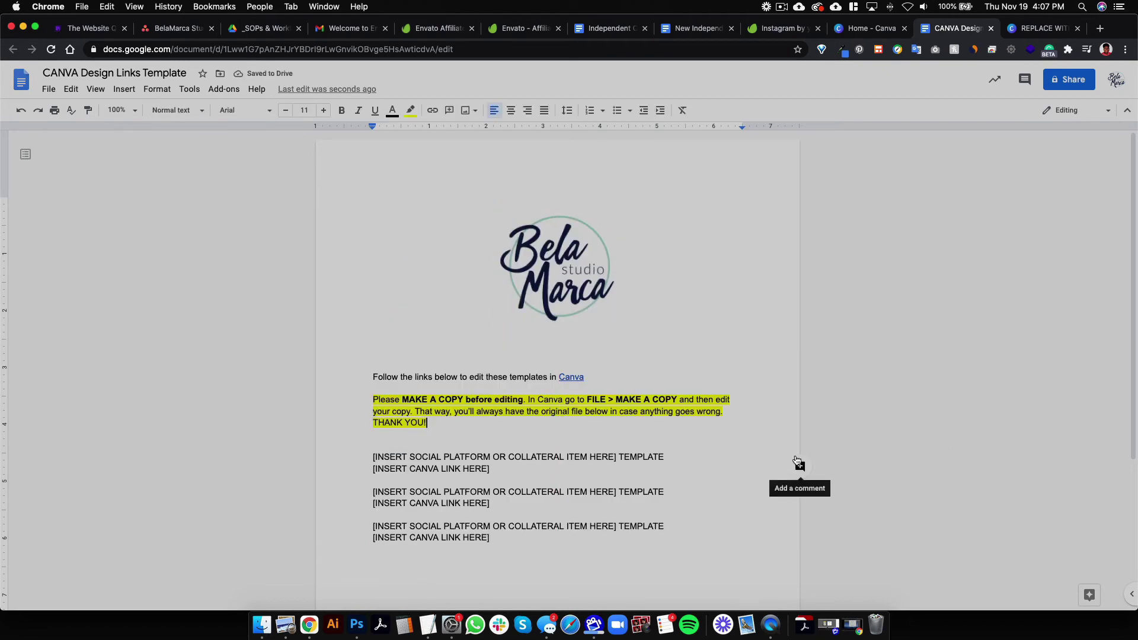
Step: Check the target of the Canva link in the intro line and review the template's instructions
scroll(798, 462, down, 3)
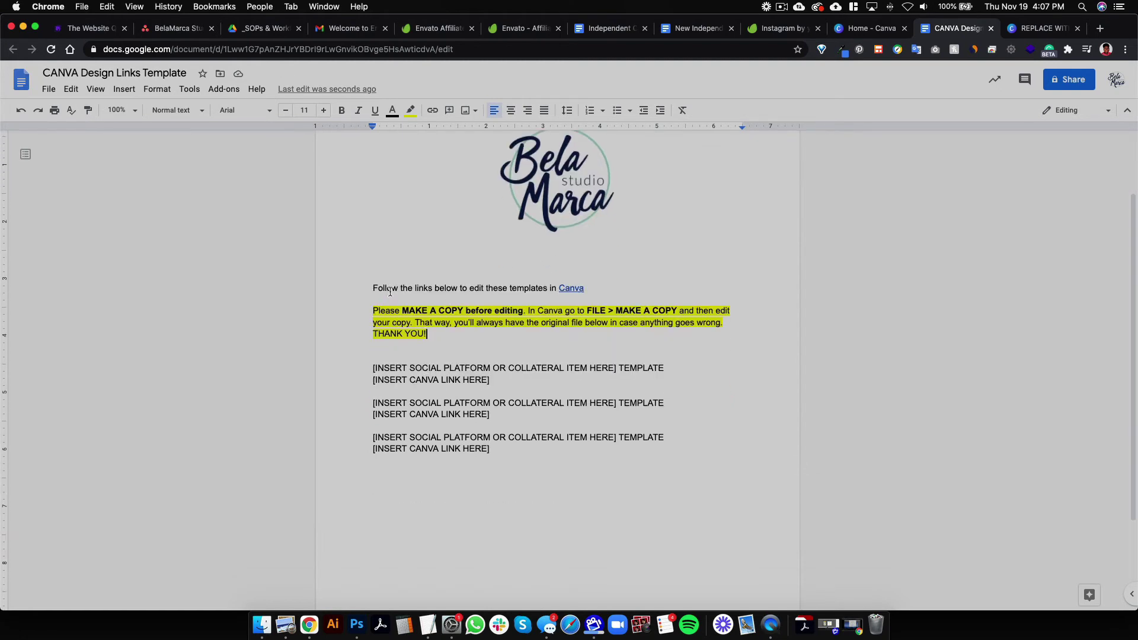
click(569, 289)
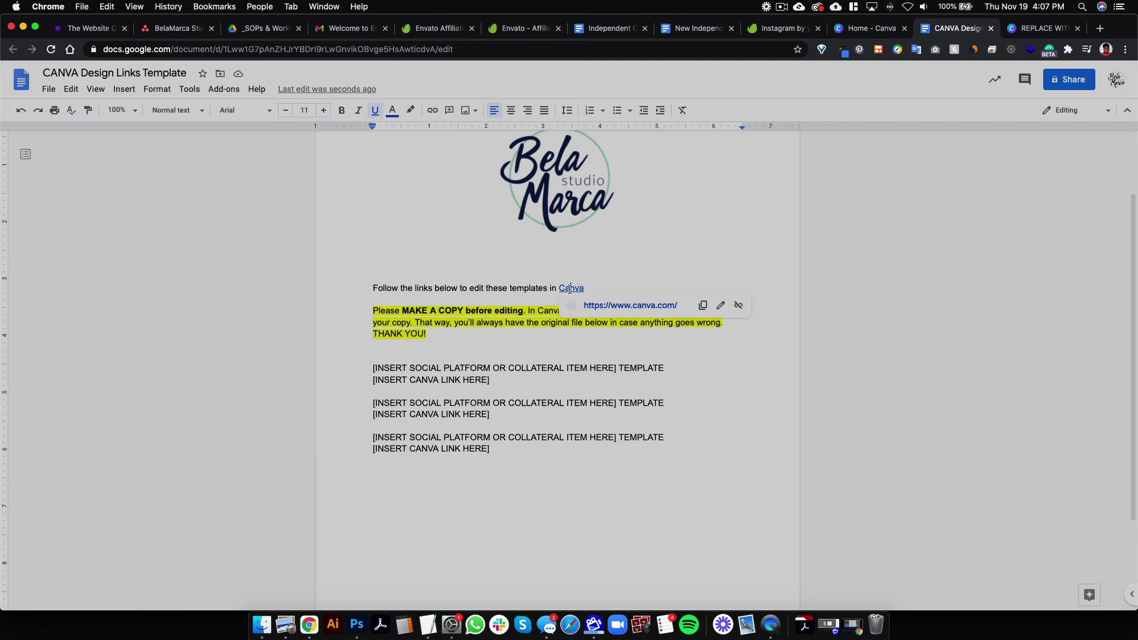
click(326, 275)
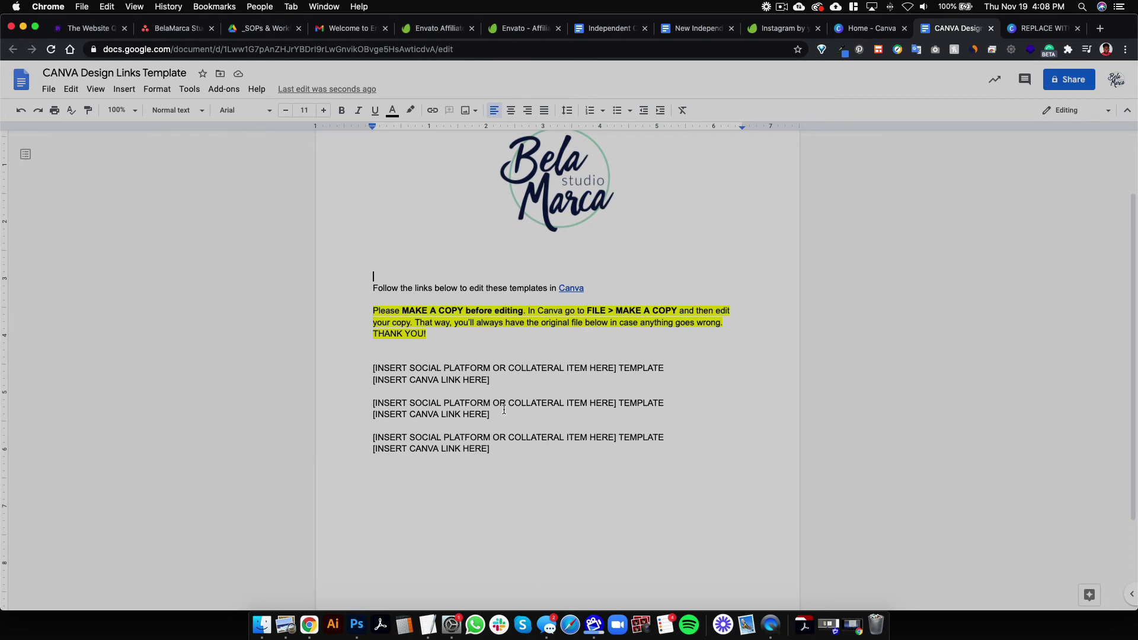
scroll(503, 410, up, 3)
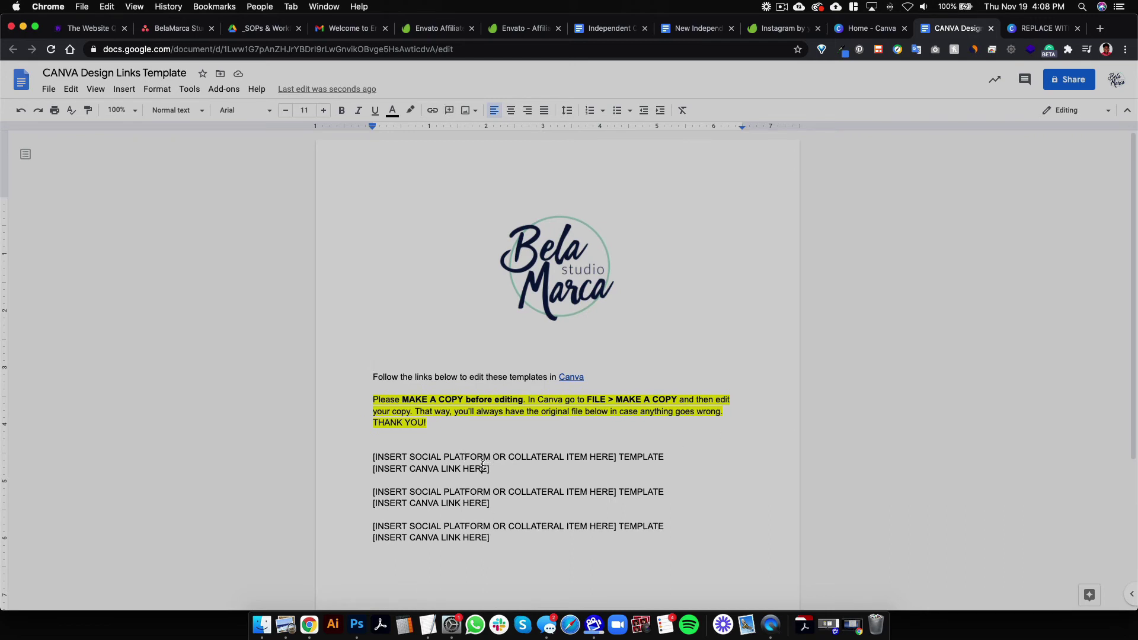
Step: Delete the second and third template placeholder entries, leaving only the first title and link pair
click(483, 526)
scroll(657, 478, down, 2)
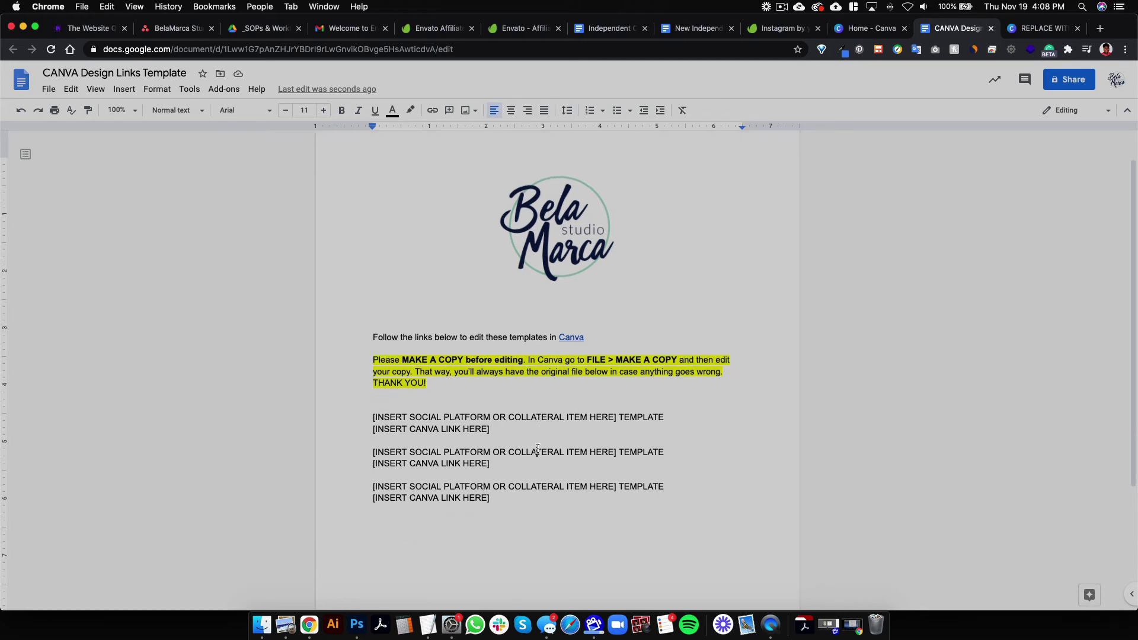
click(537, 486)
shift+click(371, 452)
key(BackSpace)
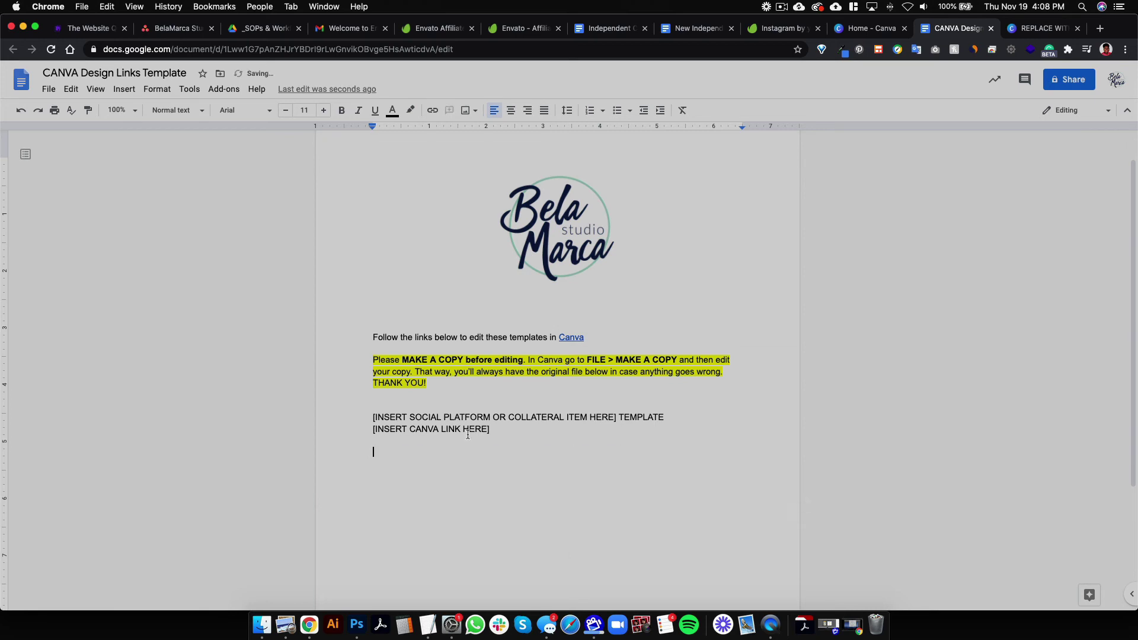
Step: Change the remaining placeholder title to "INSTAGRAM TEMPLATE #1"
drag(491, 419, 493, 419)
drag(617, 417, 372, 416)
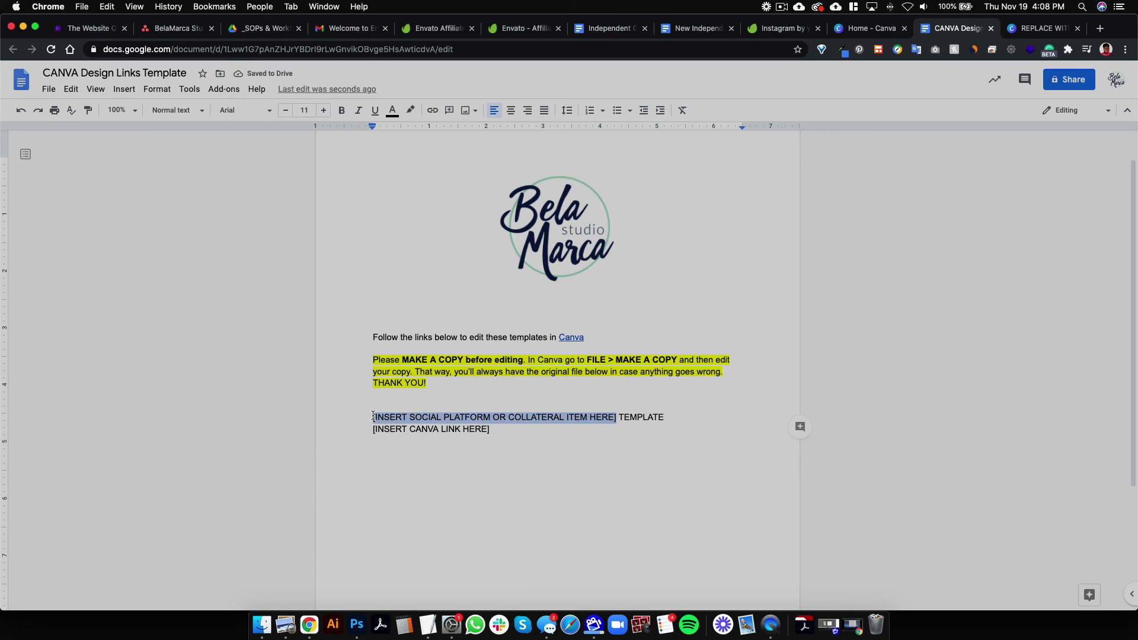
text(INSTA)
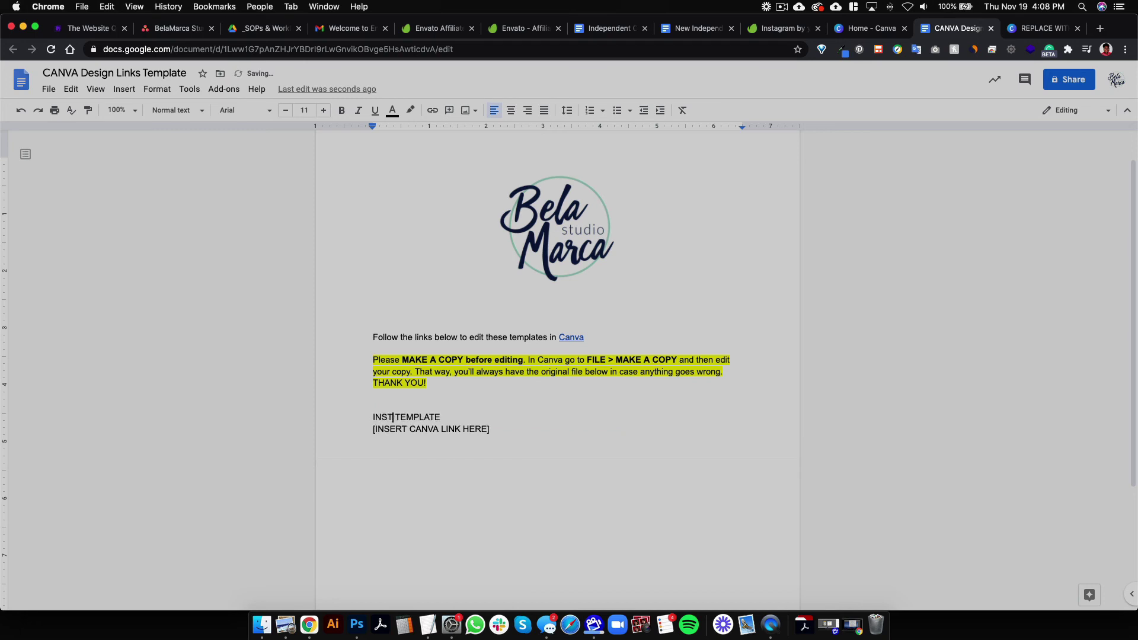
text(GRAM)
click(482, 415)
text(#1)
click(501, 452)
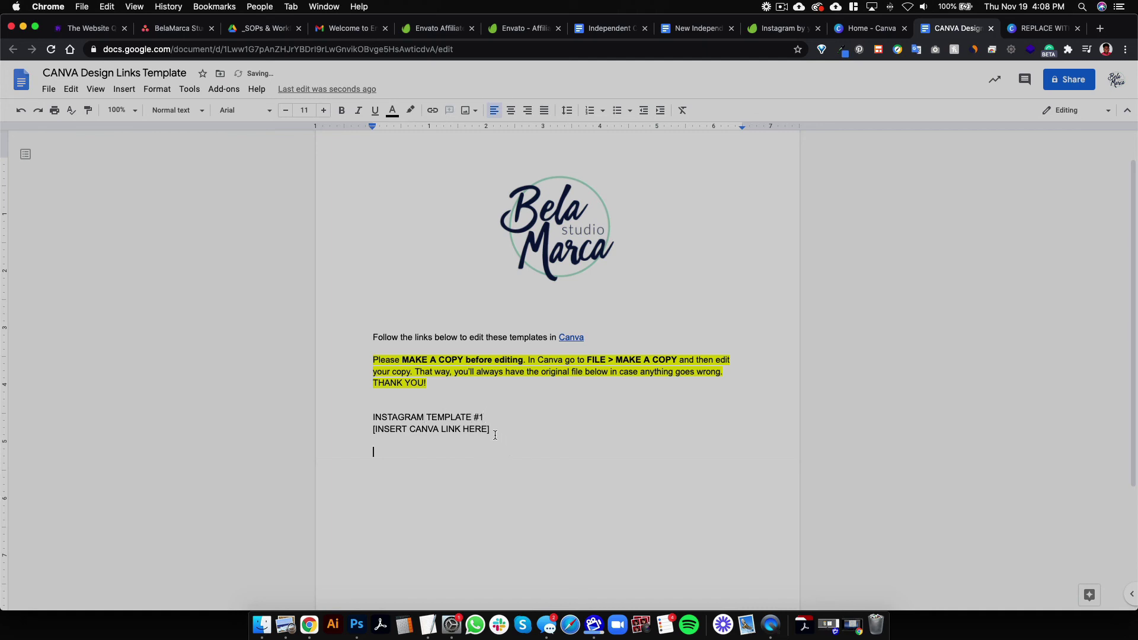
Step: Replace the [INSERT CANVA LINK HERE] placeholder with the copied Canva share link as a clickable link
drag(493, 430, 373, 428)
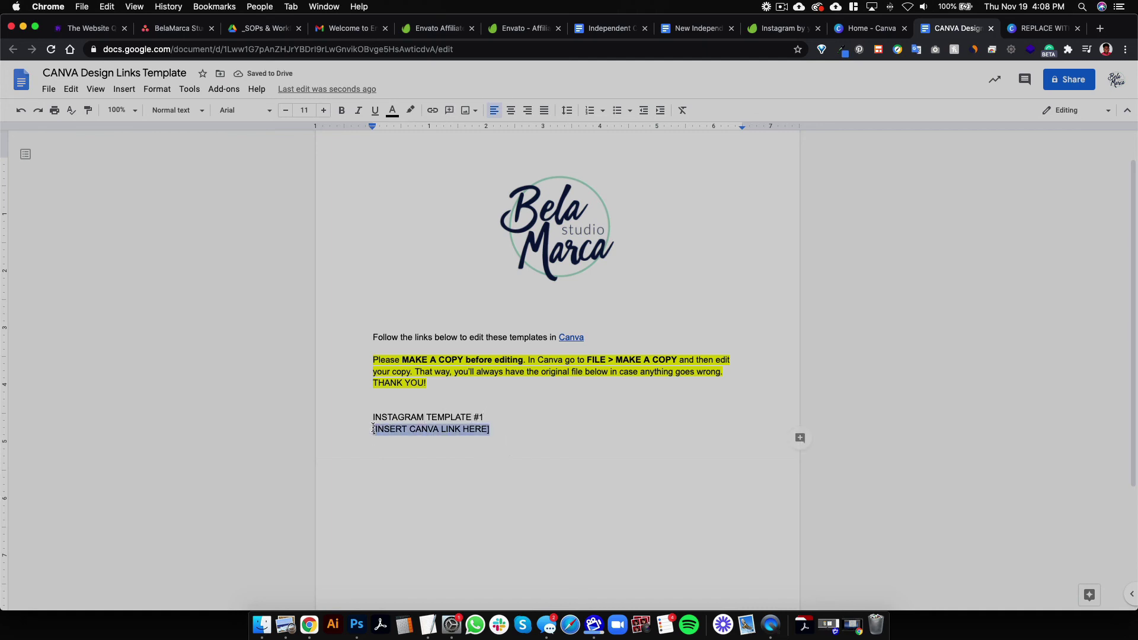
key(super+v)
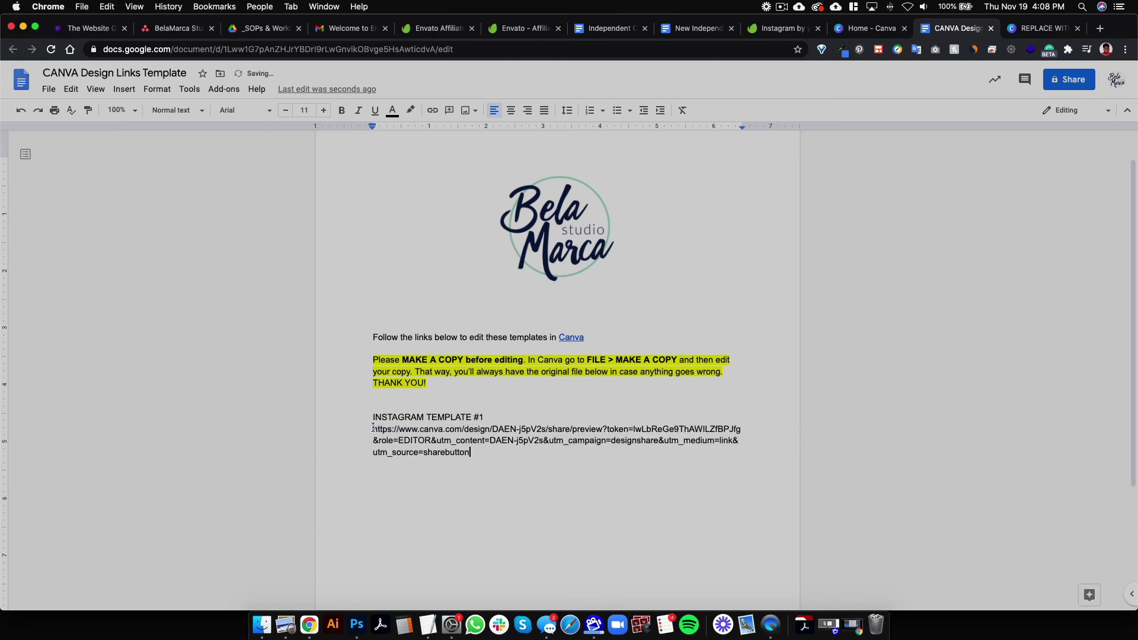
key(Return)
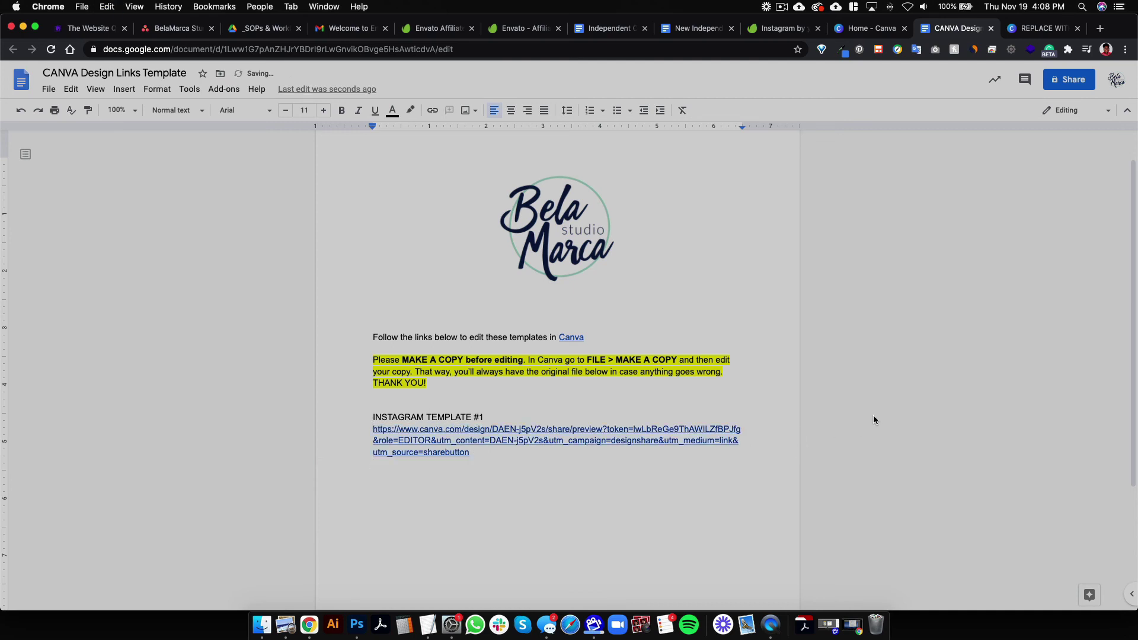
Step: Copy the Instagram template's link from the document and open it in a new incognito window
scroll(660, 390, up, 2)
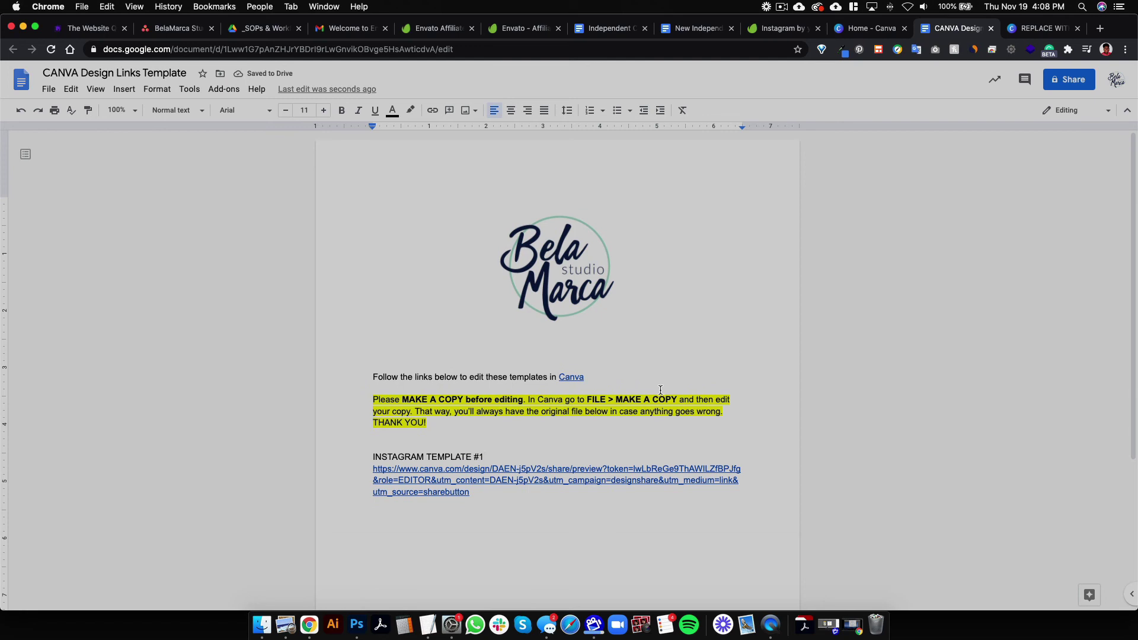
click(809, 469)
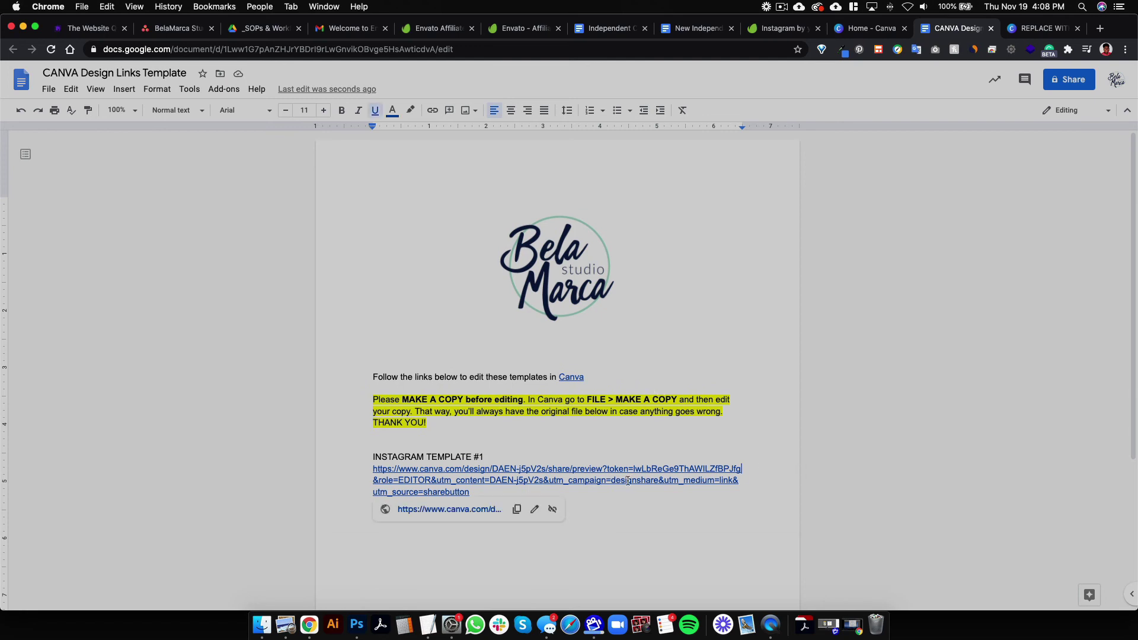
click(517, 513)
click(82, 8)
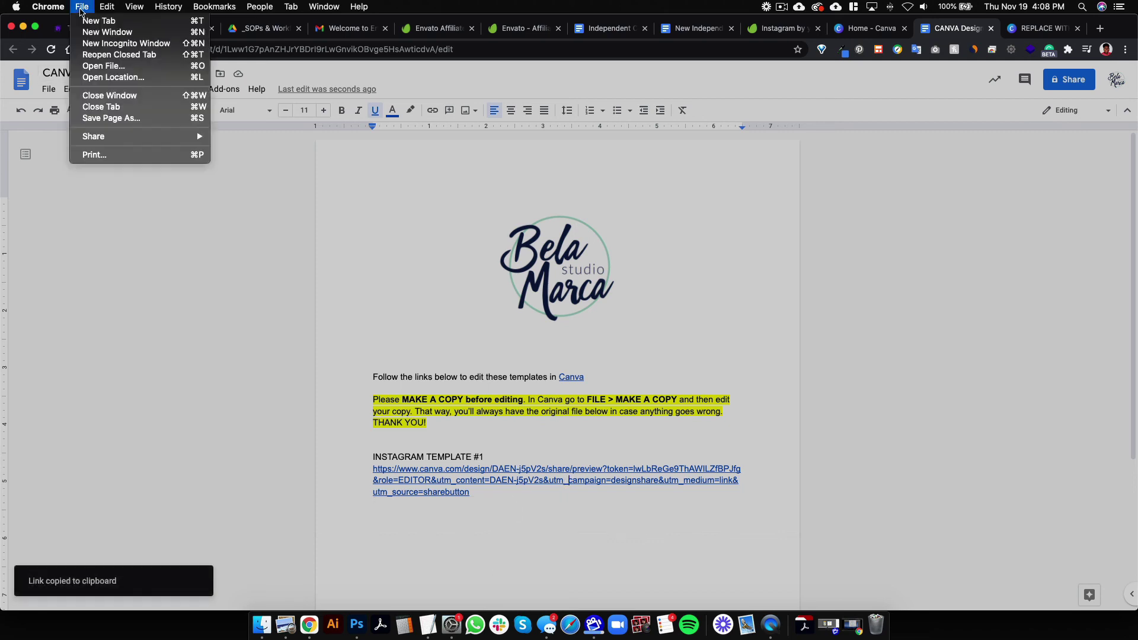
click(413, 187)
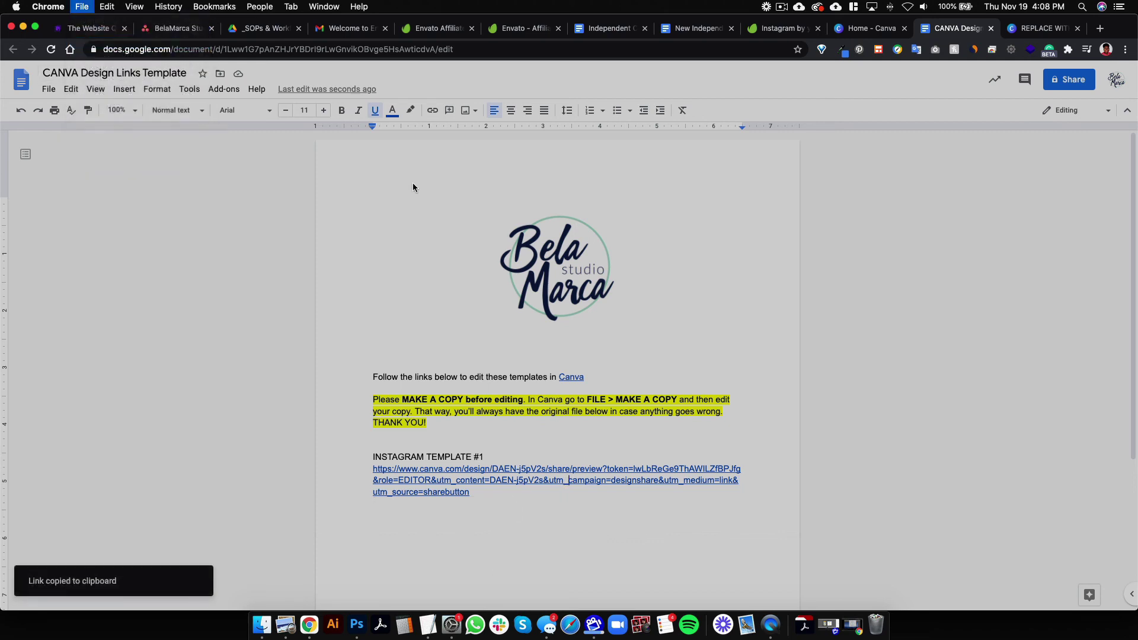
right_click(199, 48)
click(296, 126)
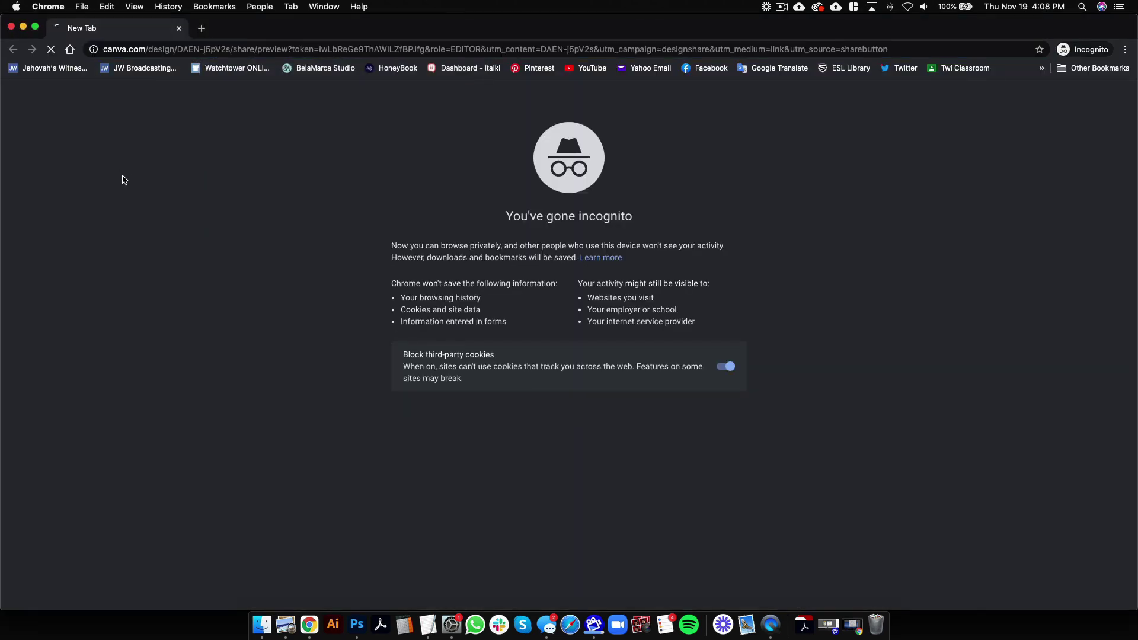